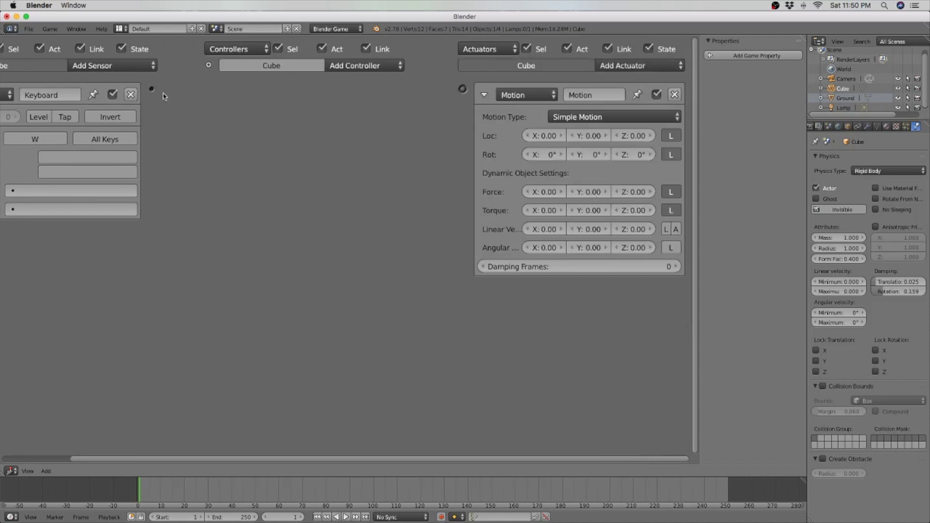
Step: Link the W keyboard sensor to the And controller and set the Motion actuator's Loc Z to 0.50
drag(152, 90, 461, 92)
scroll(284, 129, left, 5)
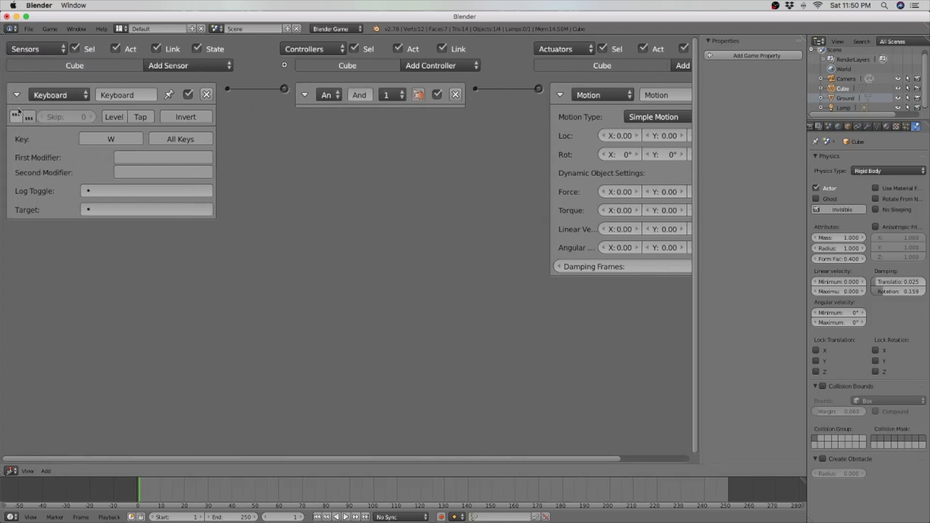
scroll(378, 140, right, 5)
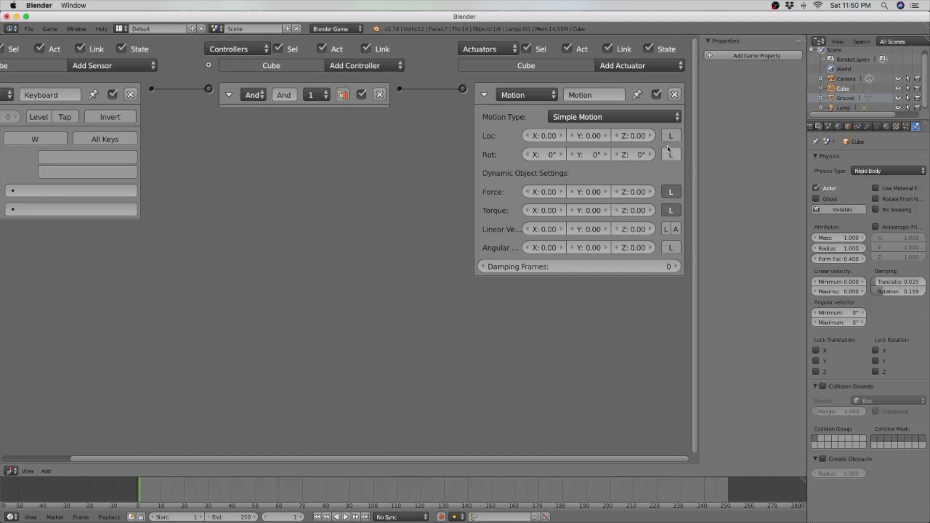
click(635, 139)
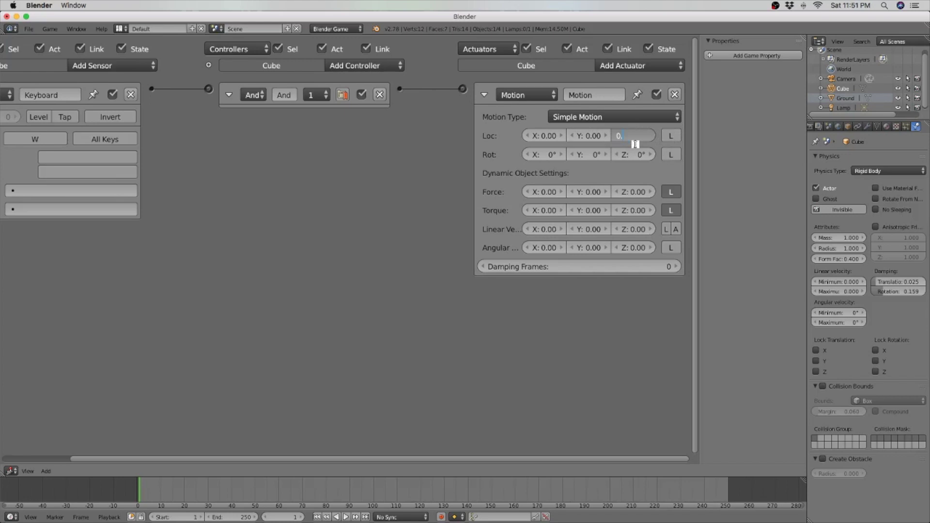
key(Return)
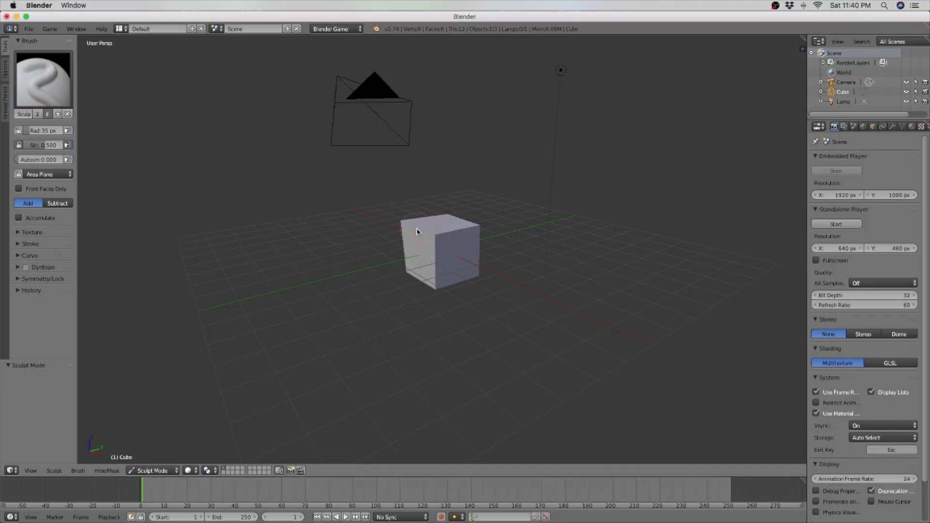
Step: Orbit around the orange tapered cube from several angles, then bring up its Specular colour picker
middle_drag(416, 232, 494, 230)
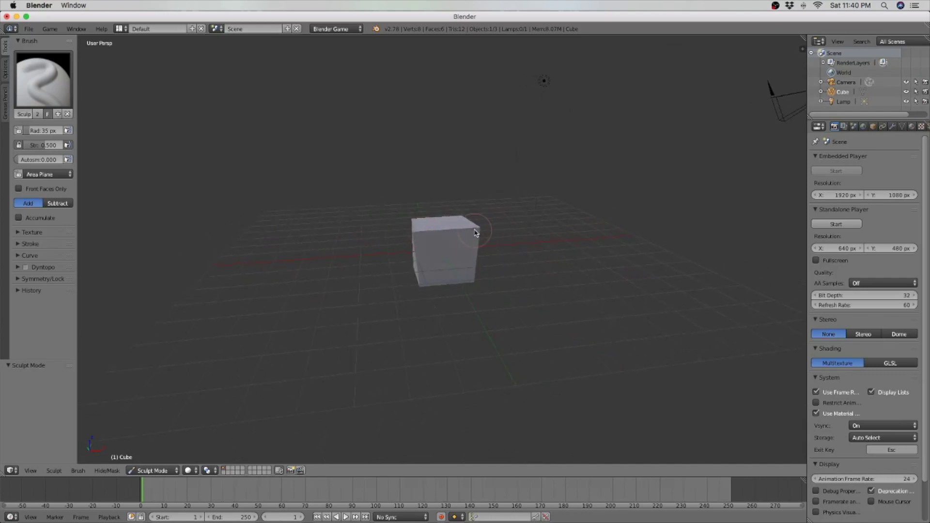
middle_drag(474, 233, 478, 236)
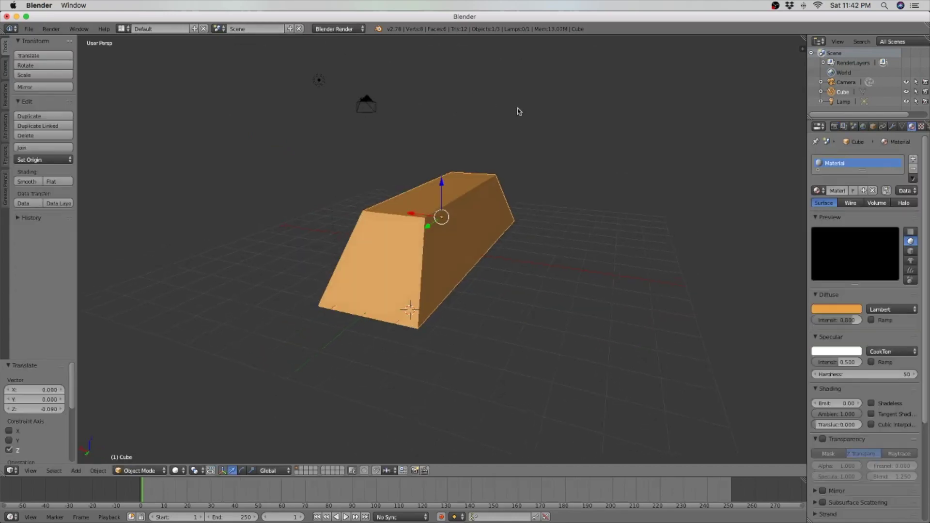
middle_drag(517, 110, 413, 150)
middle_drag(482, 172, 489, 170)
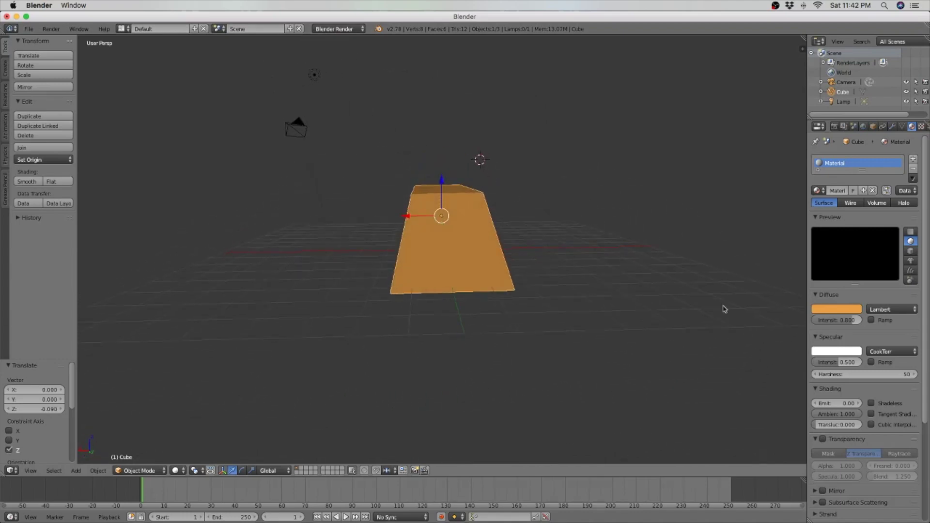
click(843, 352)
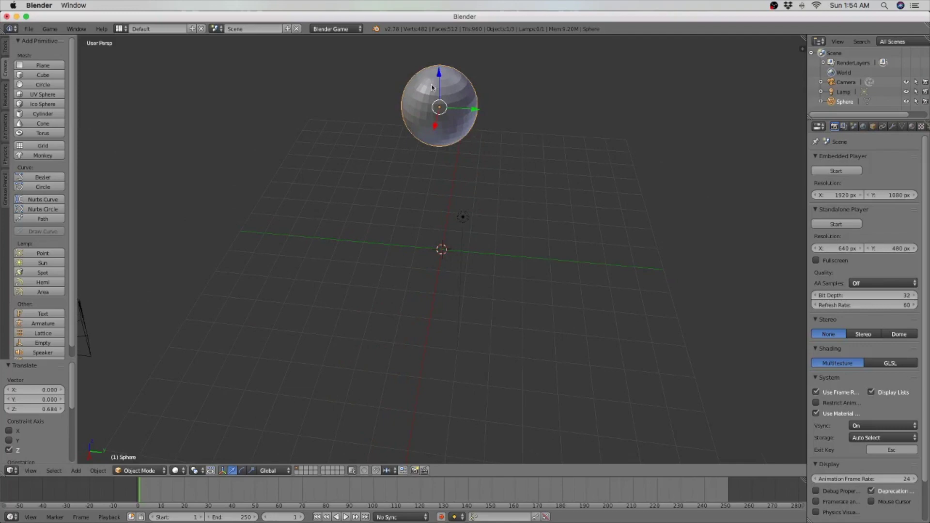
Step: Move the sphere down -1.033 along its Z axis
drag(442, 75, 442, 107)
scroll(442, 107, left, 10)
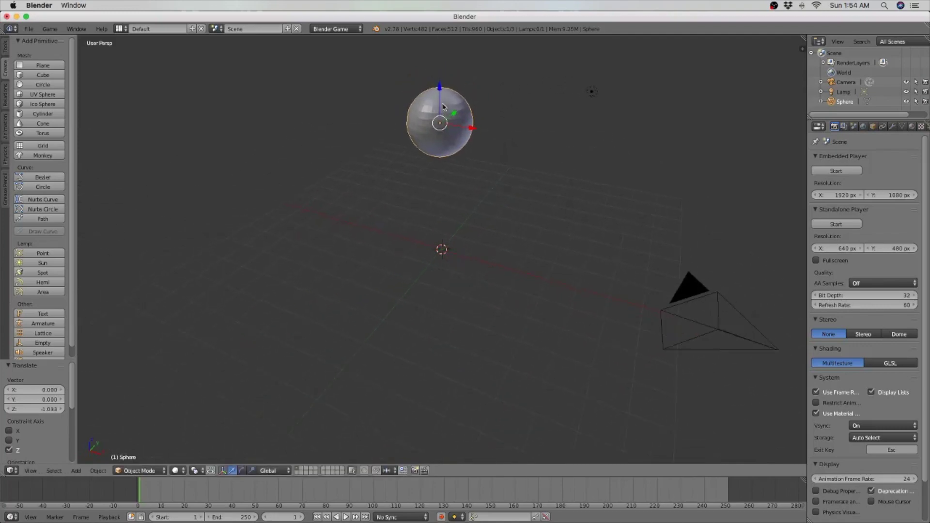
Step: Add a Plane primitive beneath the sphere and stretch it along the X axis
scroll(442, 106, left, 3)
scroll(443, 107, left, 2)
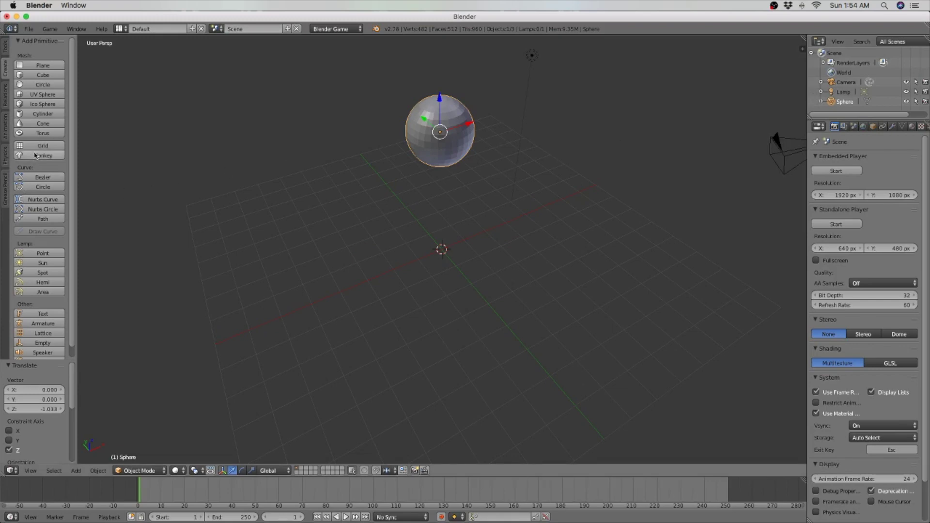
click(36, 66)
scroll(361, 202, left, 4)
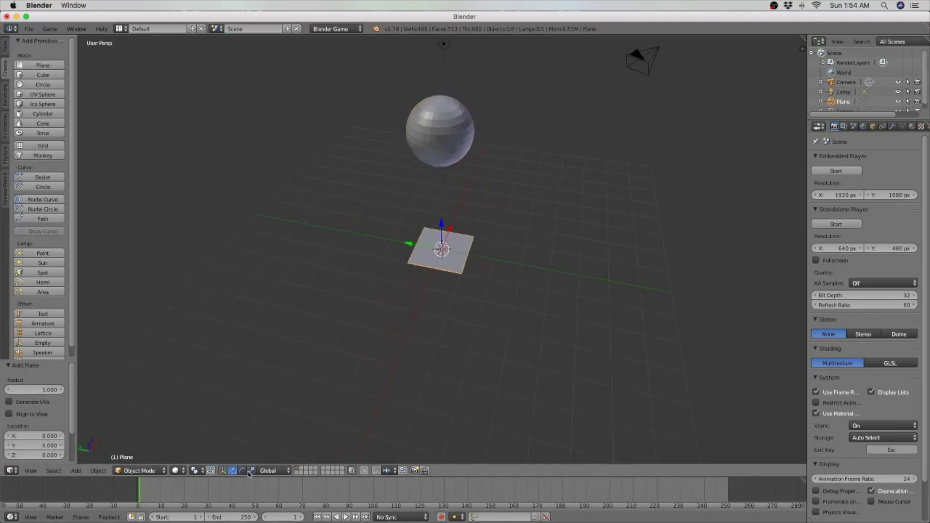
drag(452, 226, 478, 119)
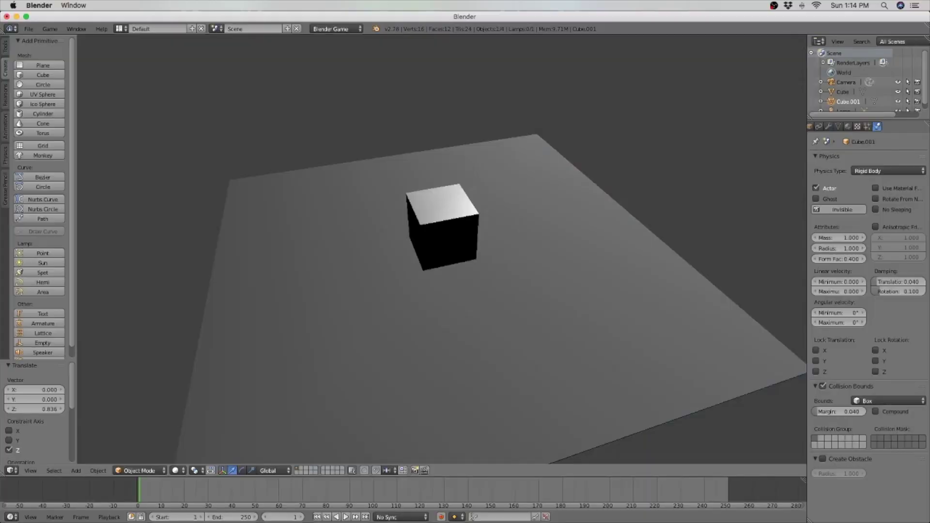
Step: Play-test the cube falling onto the plane several times, including from the top view
key(Escape)
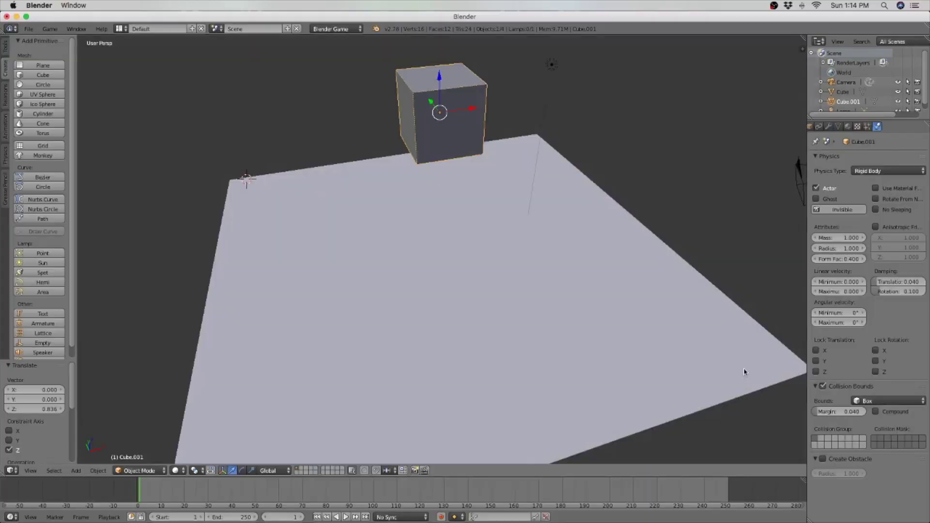
key(p)
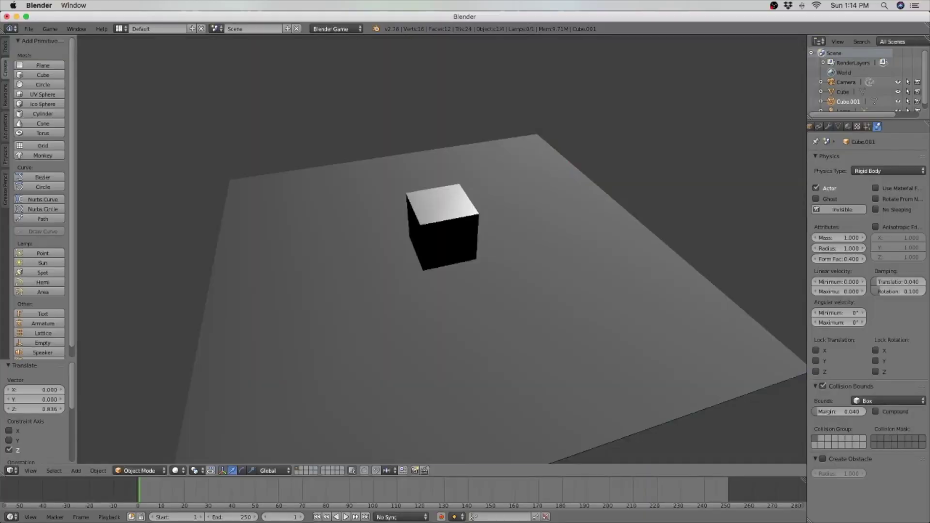
key(Escape)
scroll(734, 373, down, 10)
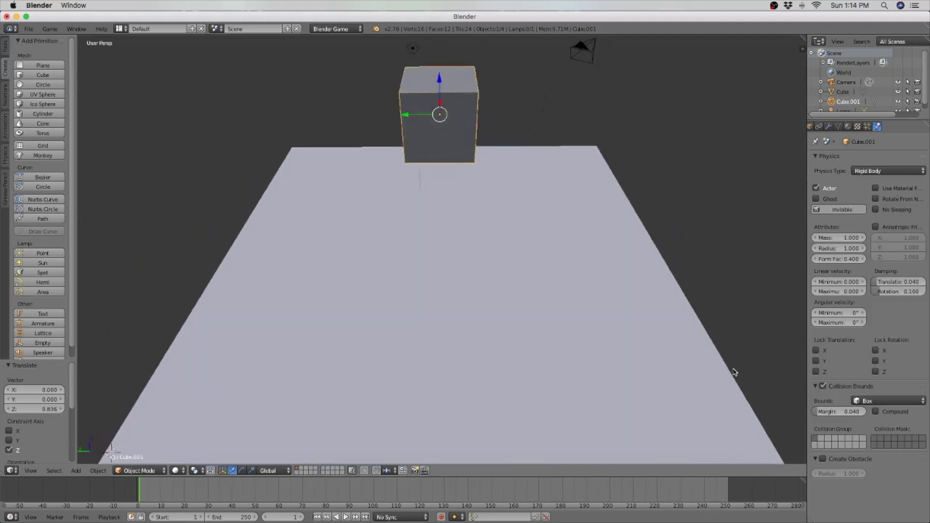
key(p)
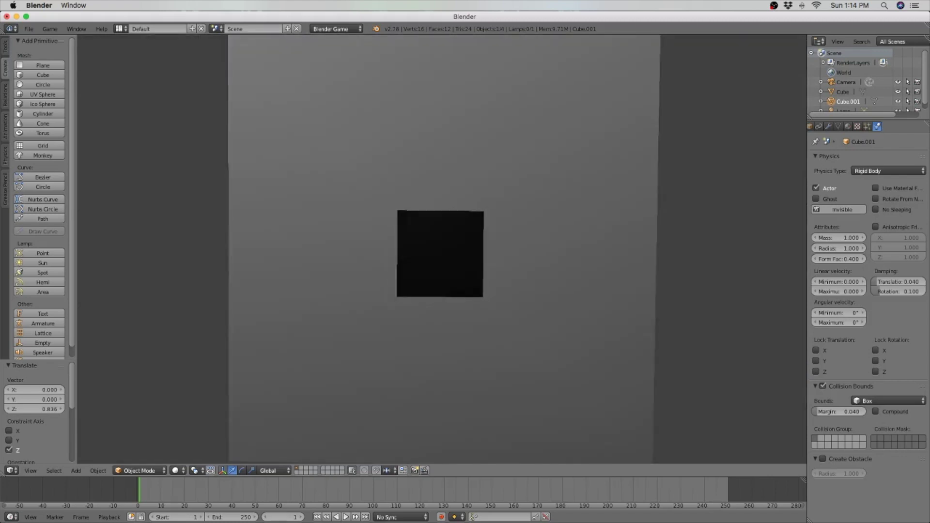
key(Escape)
key(p)
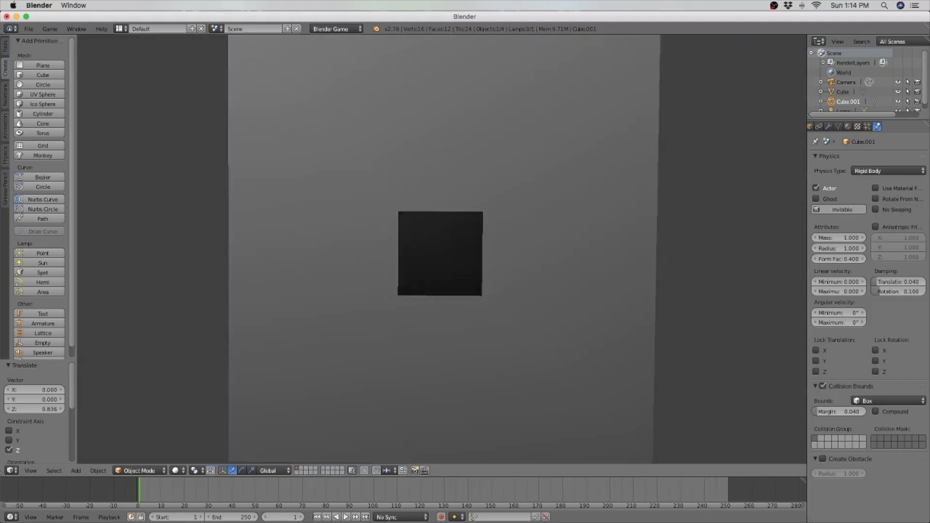
key(Escape)
Step: Run one more playtest of the falling cube, then bring up the Add Sensor type list
scroll(734, 372, up, 10)
scroll(736, 371, left, 10)
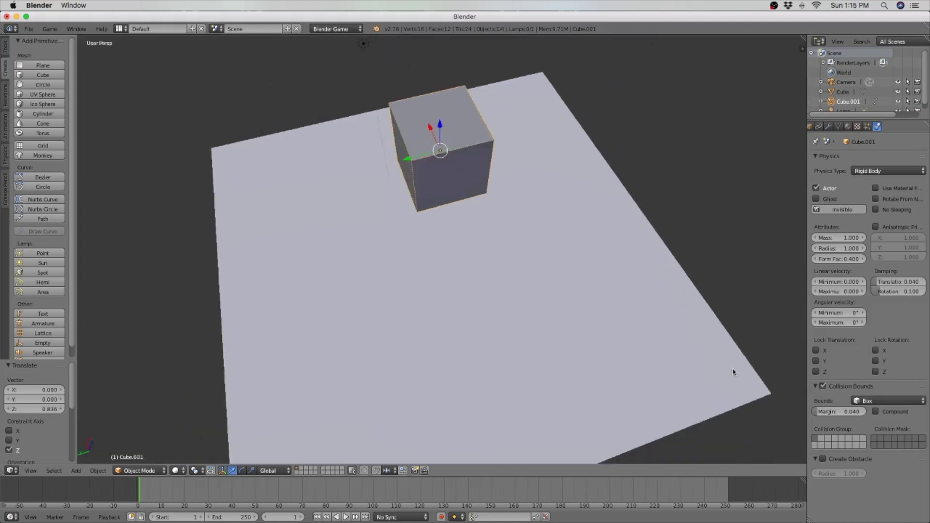
key(p)
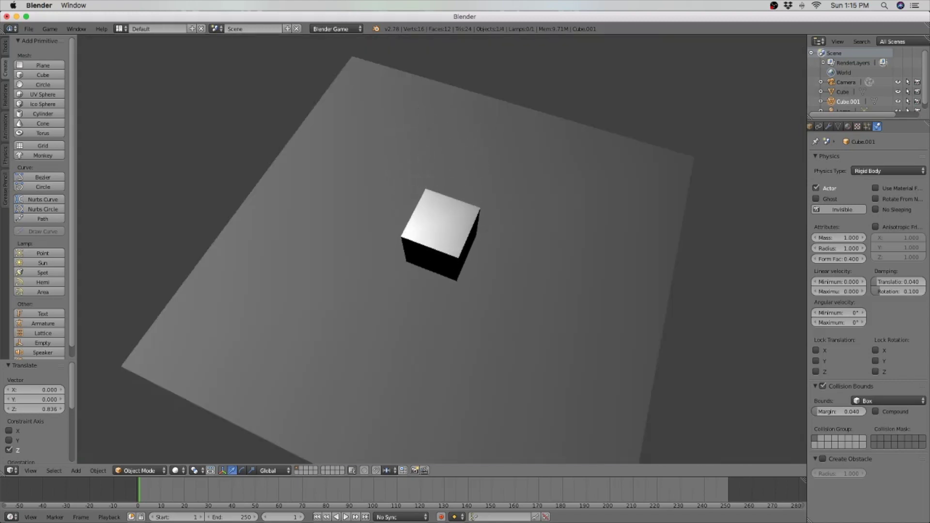
key(Escape)
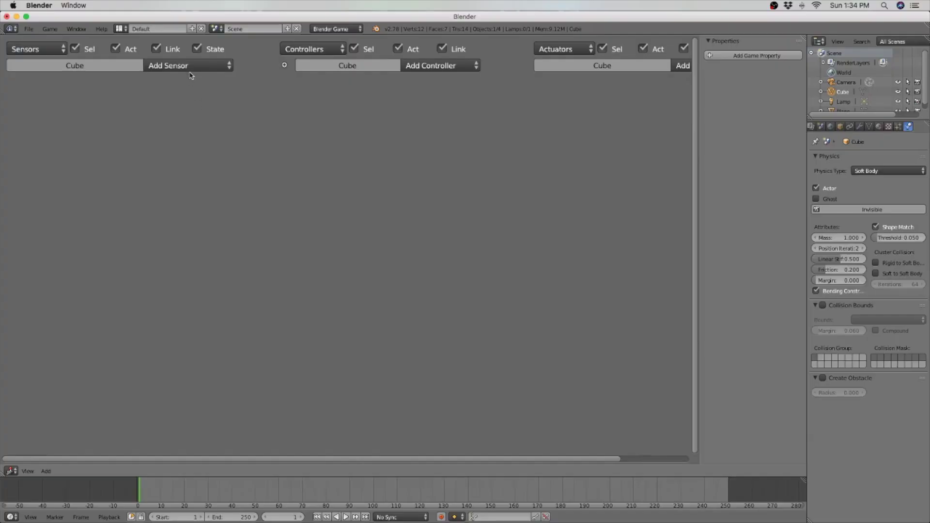
click(189, 70)
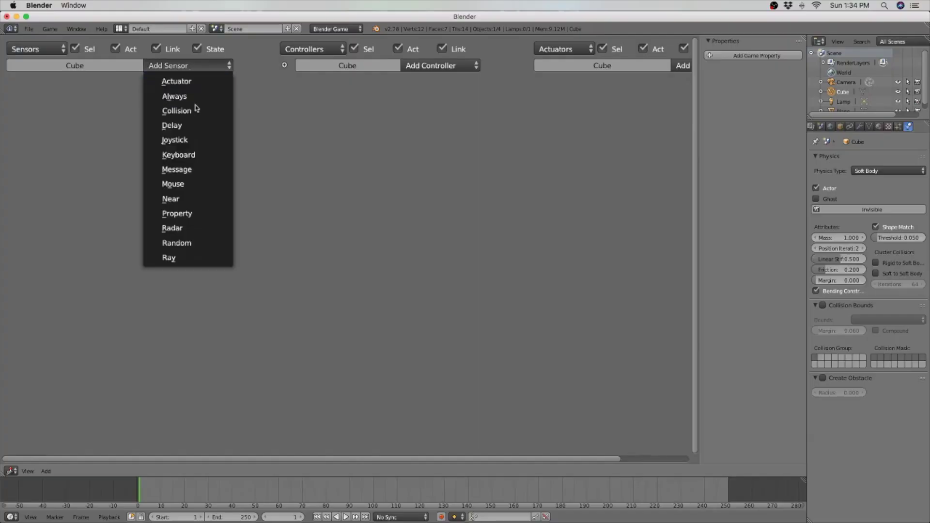
Step: Give the cube Keyboard sensors triggered by the D and A keys
click(194, 157)
click(101, 139)
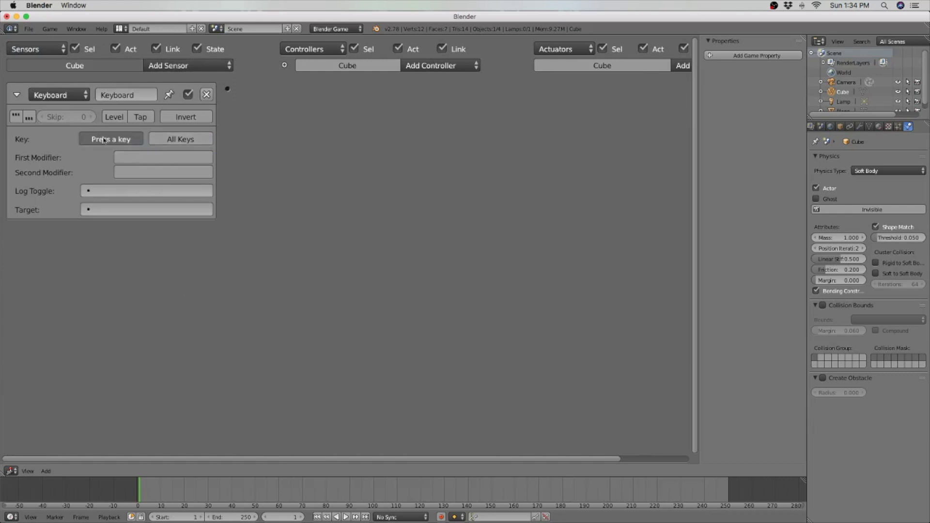
key(d)
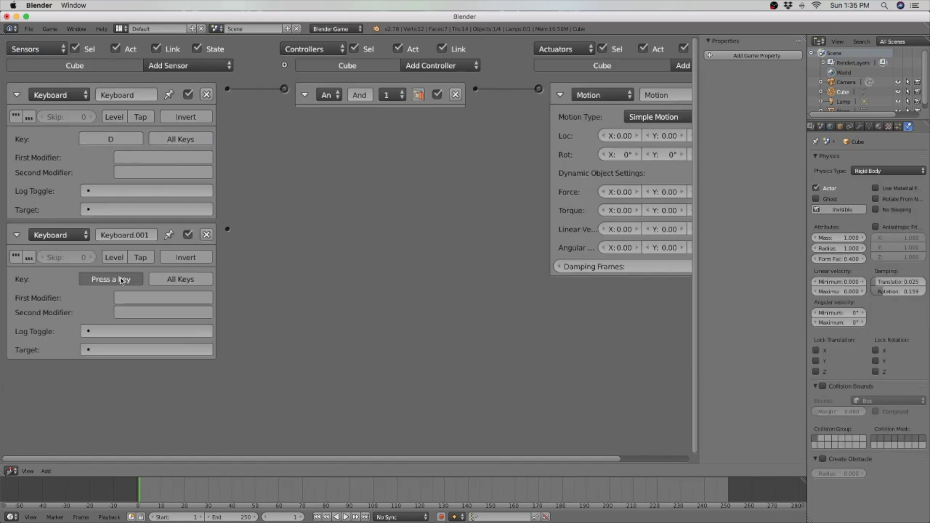
key(a)
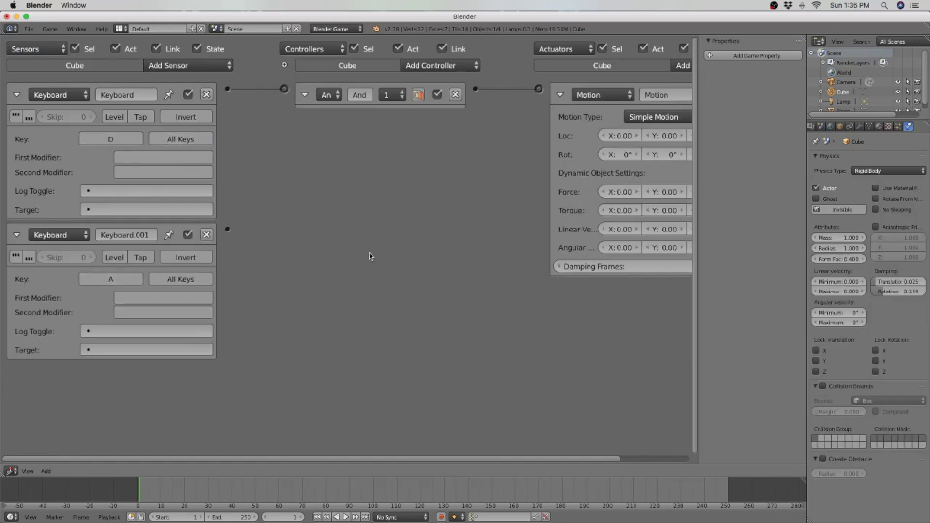
Step: Add a second Motion actuator and wire the Keyboard.001 sensor to Motion.001
ctrl+scroll(426, 212, right, 3)
click(625, 65)
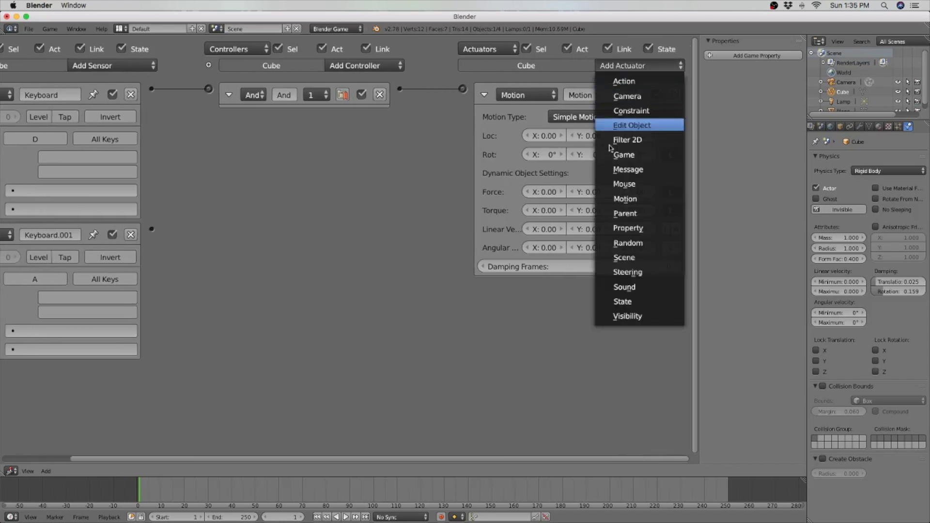
click(623, 199)
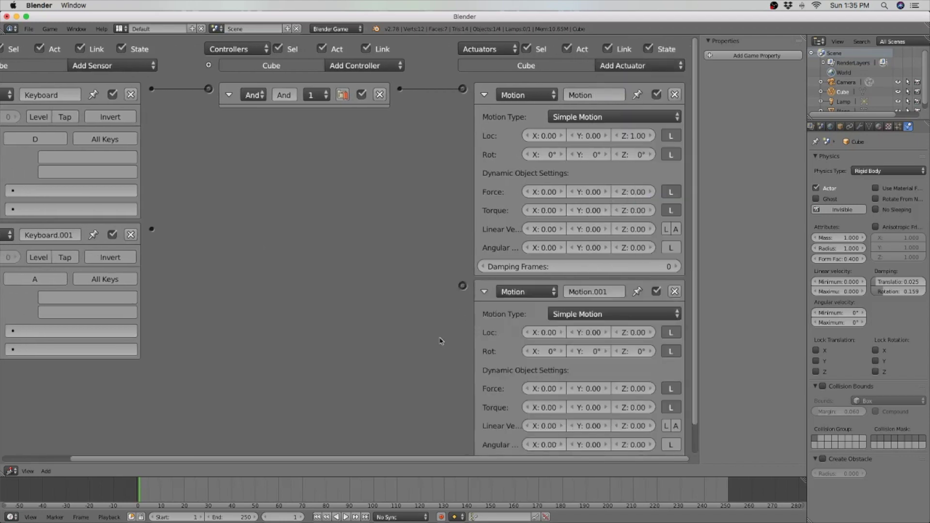
drag(152, 229, 462, 286)
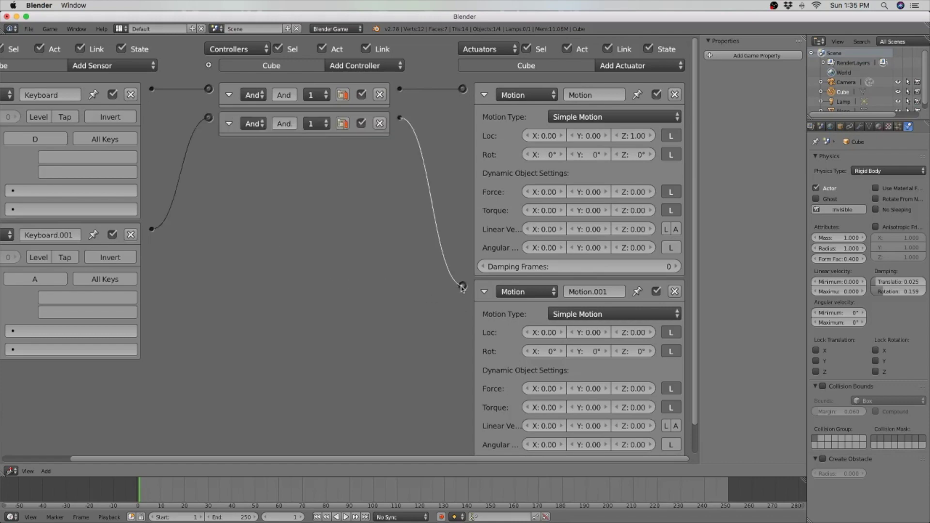
scroll(485, 322, down, 2)
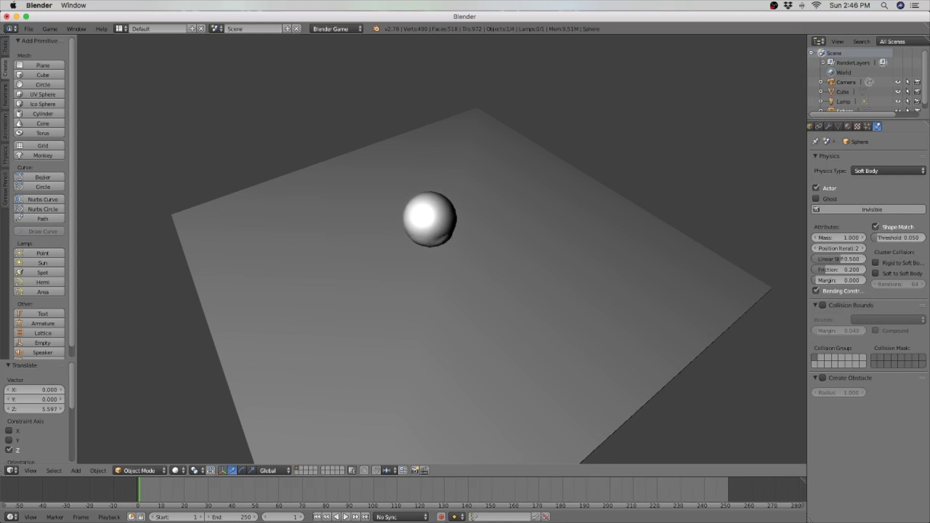
Step: Playtest the soft-body sphere falling onto the plane once more
key(Escape)
key(p)
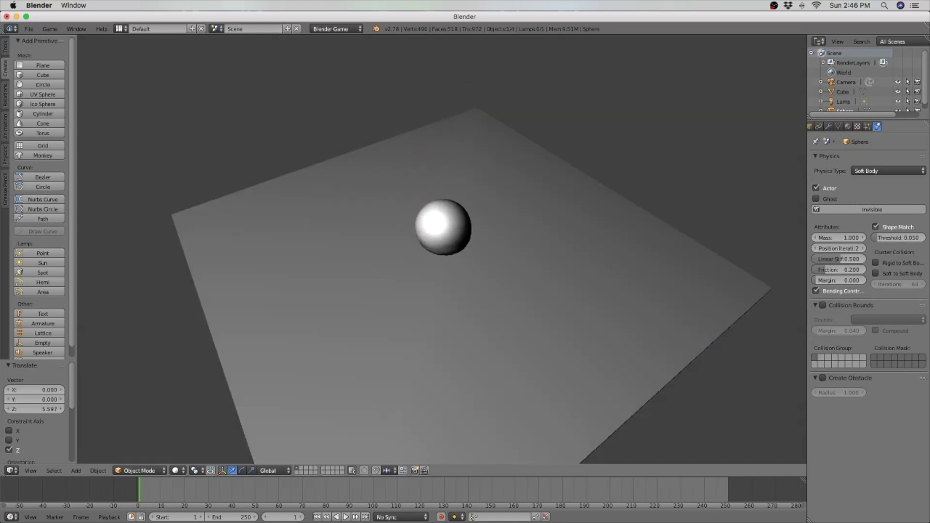
key(Escape)
scroll(753, 147, left, 5)
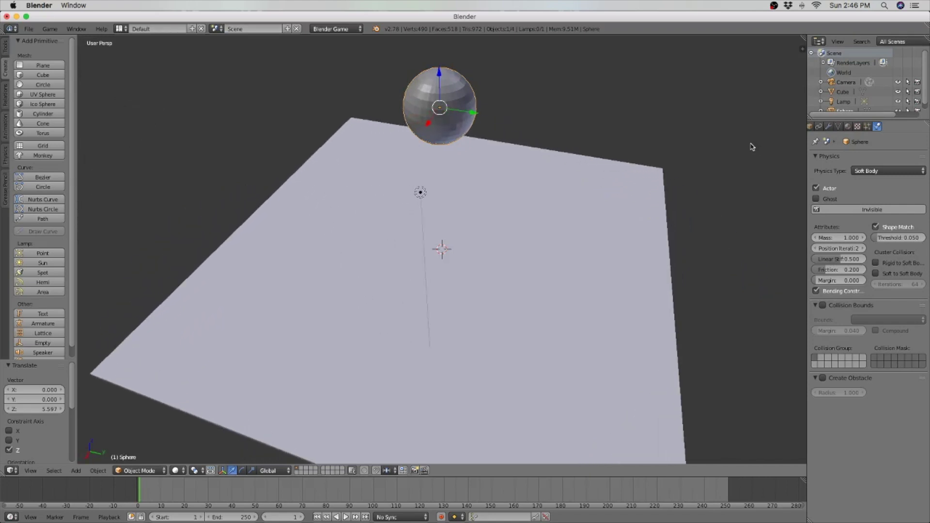
Step: Paste a copy of the soft-body sphere and run the game to watch it drop and deform
key(ctrl+v)
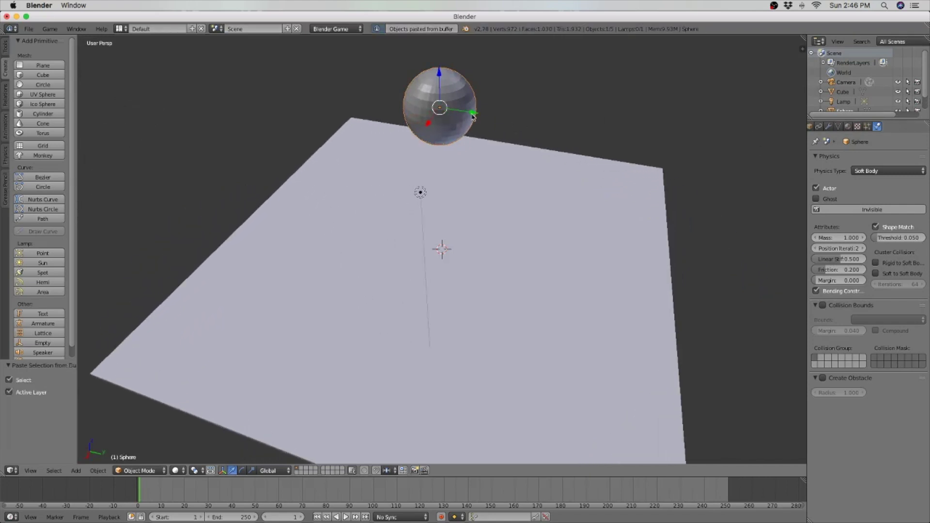
key(p)
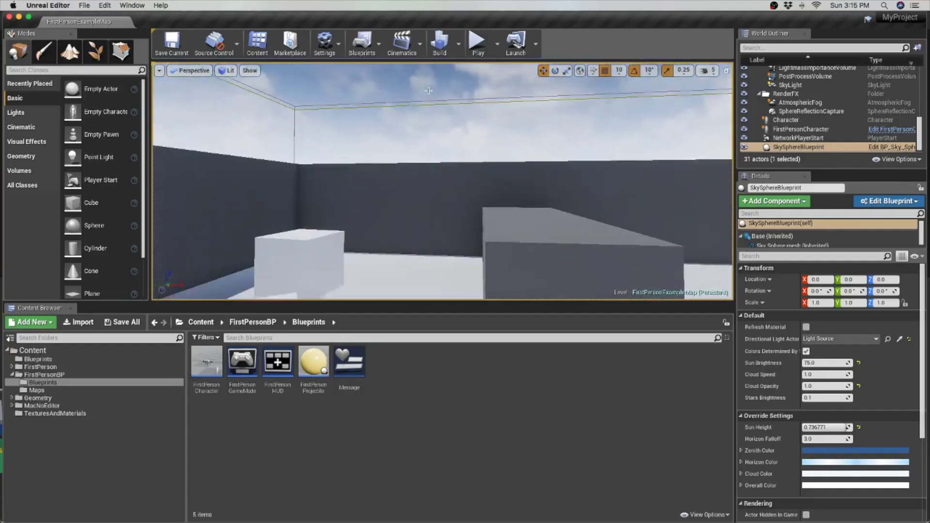
right_drag(426, 91, 427, 90)
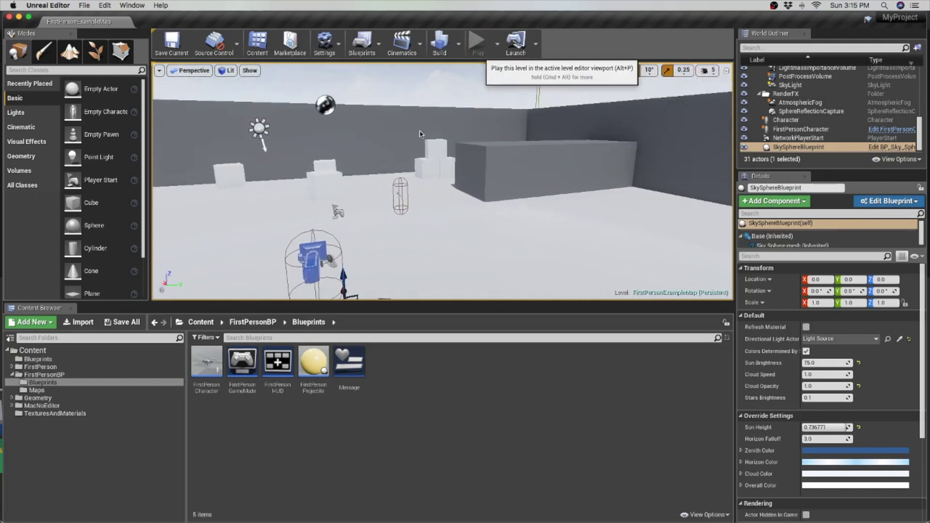
Step: Playtest the first-person level, walking toward the boxes and shooting them, then fly the view across the level
click(478, 46)
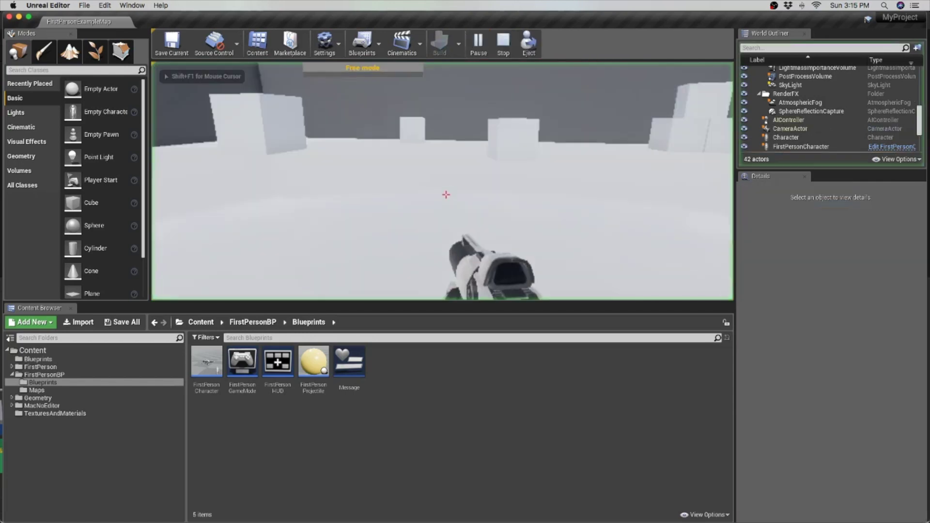
key(w)
click(446, 194)
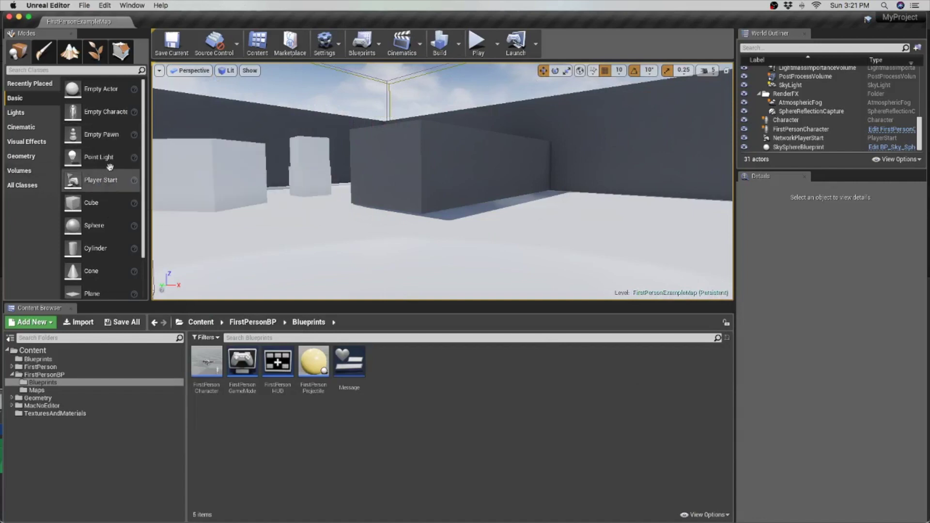
mouse_move(270, 194)
mouse_down()
mouse_move(252, 192)
mouse_move(282, 199)
mouse_up()
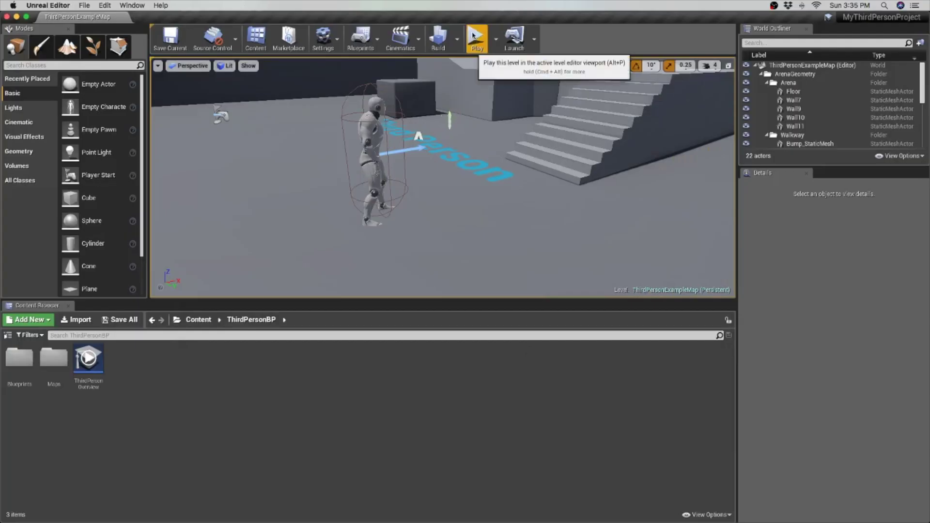
Step: Playtest the third-person map, running the character up the stairs and jumping across the platforms
click(473, 34)
key(w)
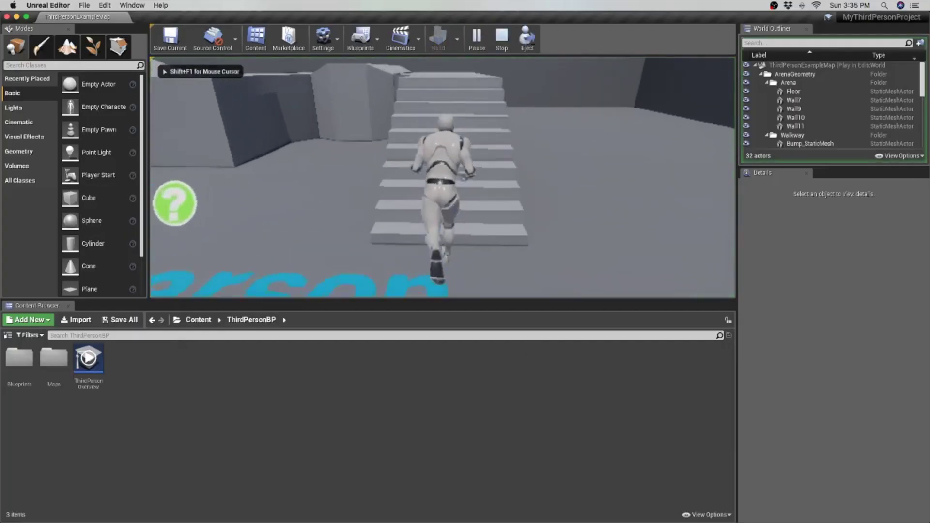
key(w)
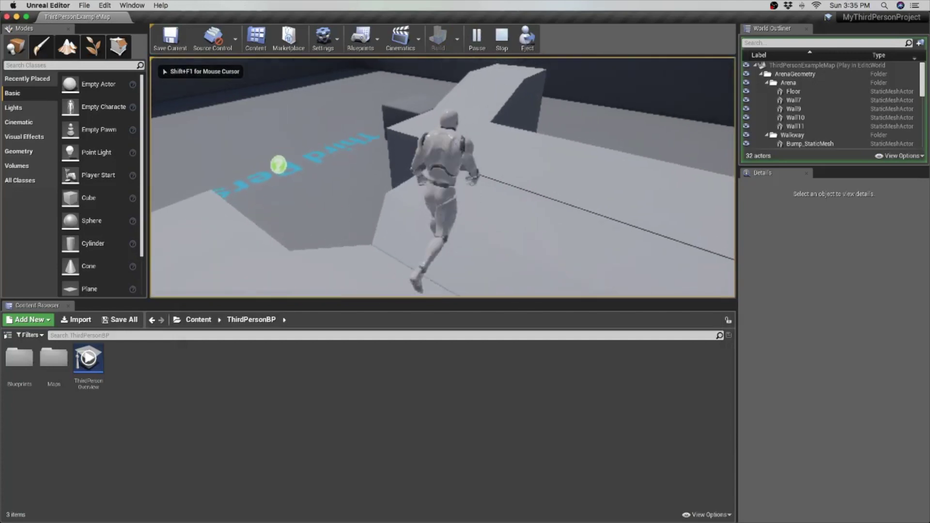
key(w)
key(space)
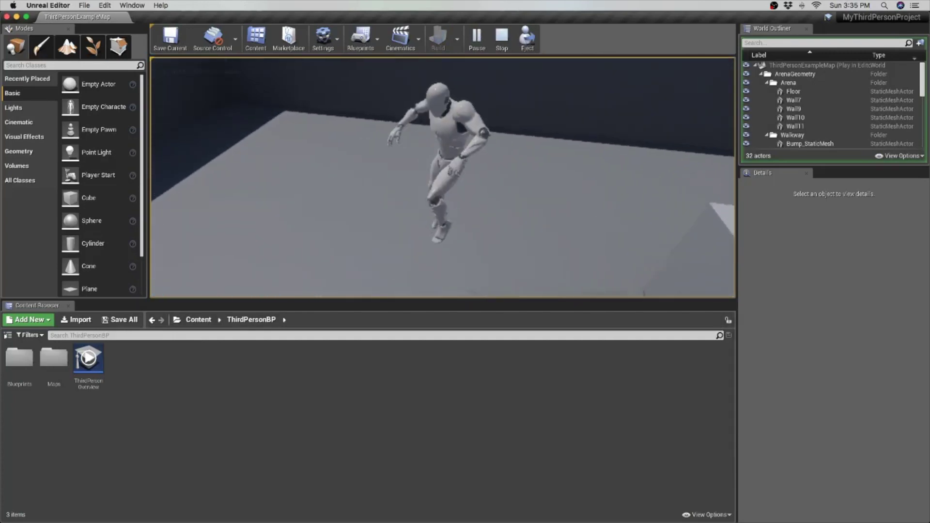
key(w)
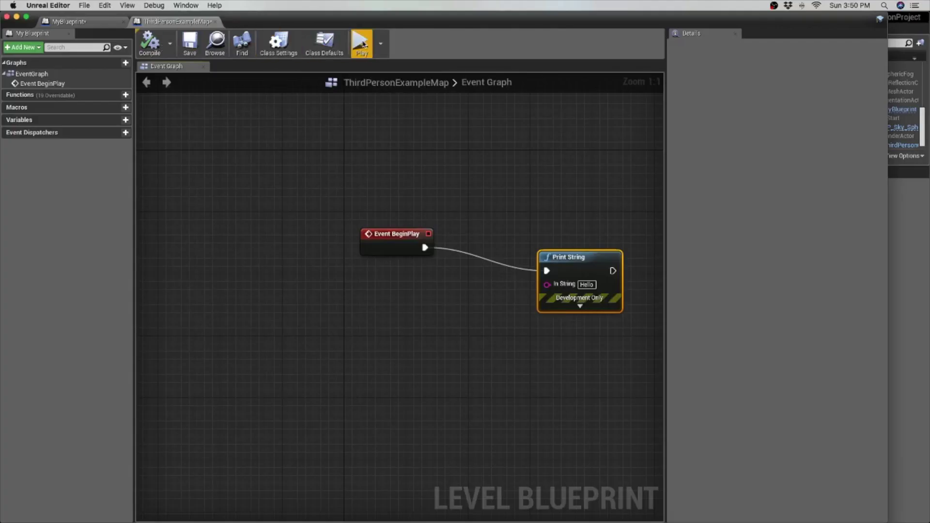
Step: Compile MyBlueprint, then play the level and run the character forward to test the light toggle
click(366, 44)
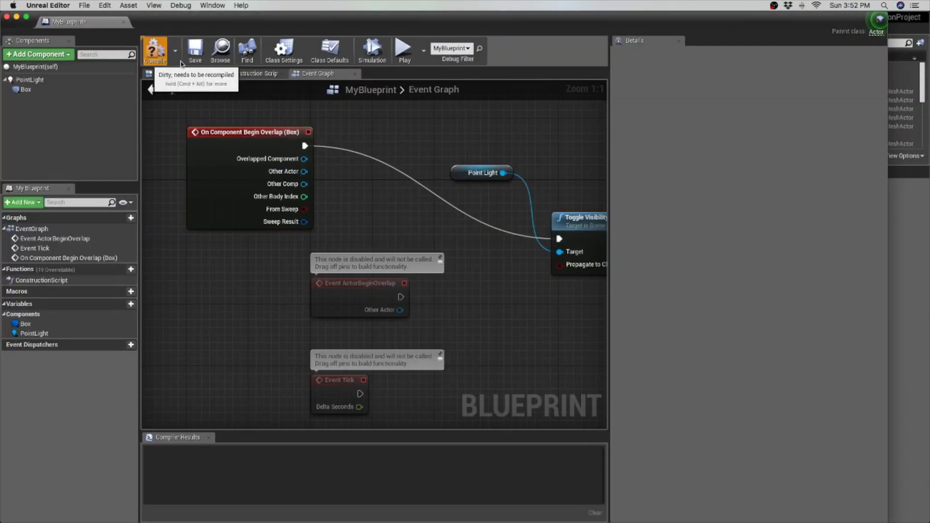
click(181, 63)
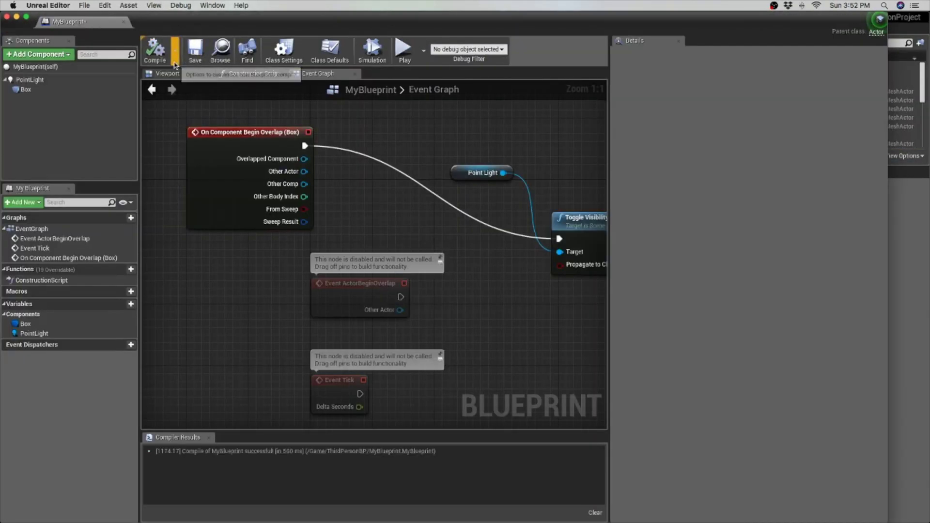
click(402, 48)
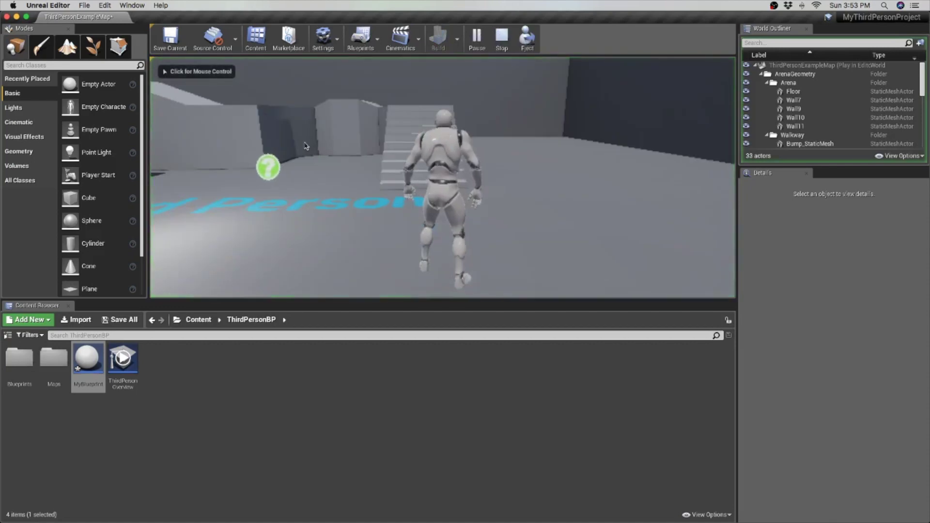
click(305, 145)
key(w)
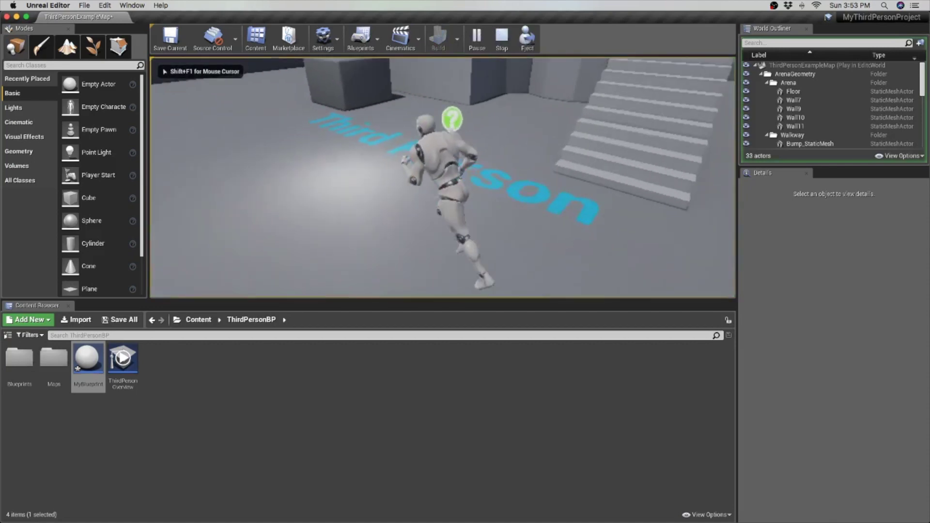
Step: Run the character past the pickup toward the stairs, stop Play-in-Editor, and reopen MyBlueprint
key(w)
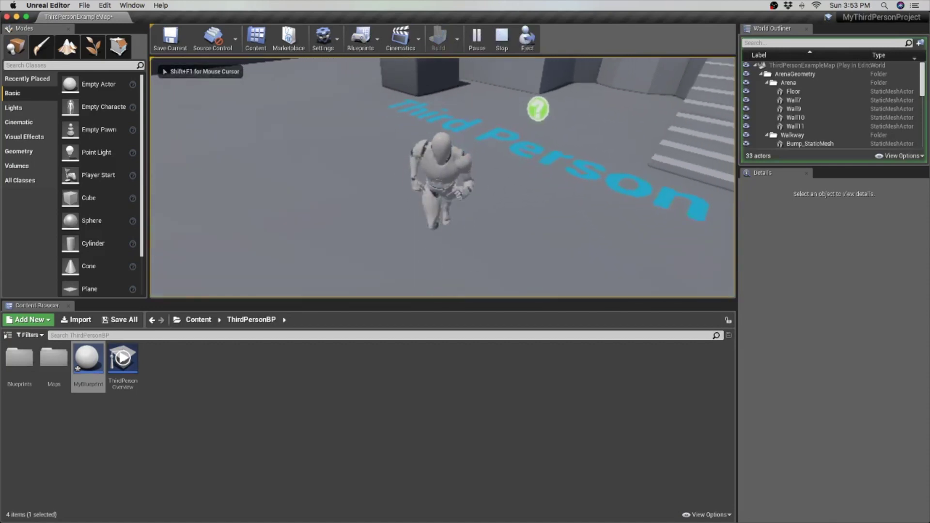
key(w)
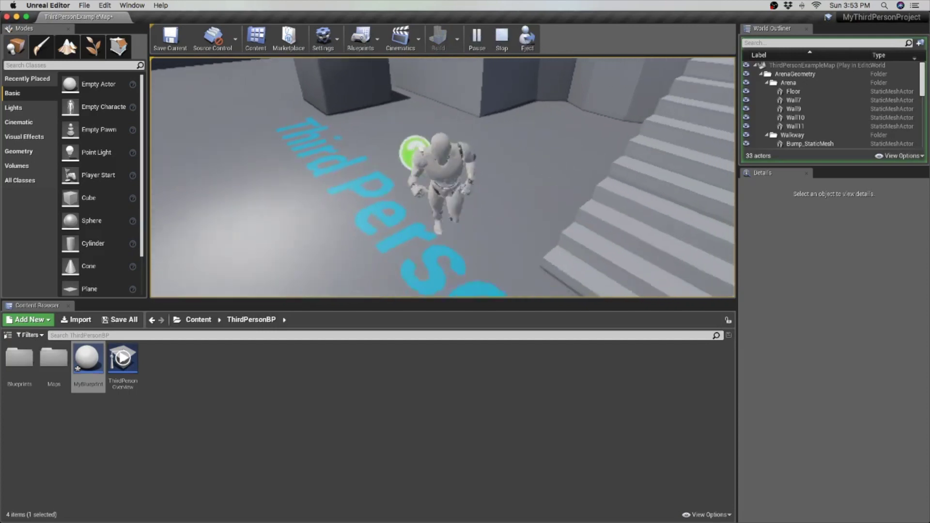
key(w)
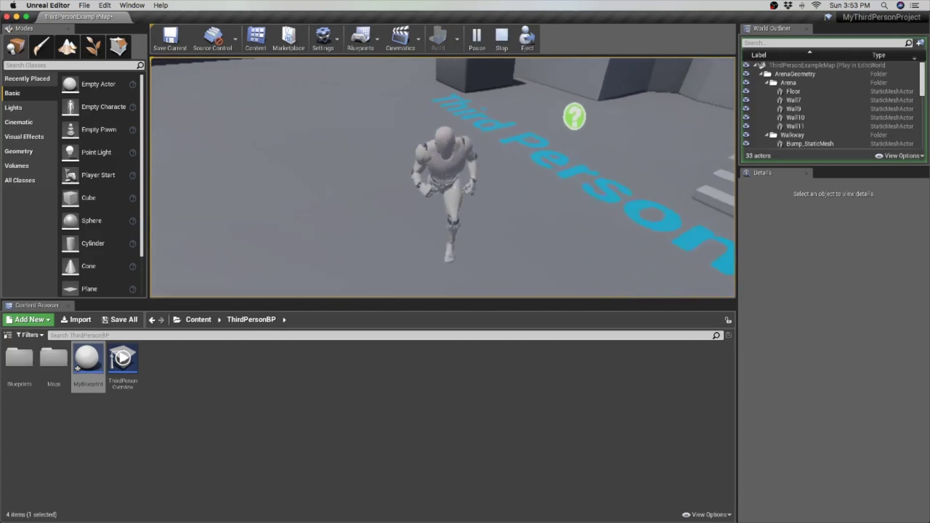
key(Escape)
double_click(80, 361)
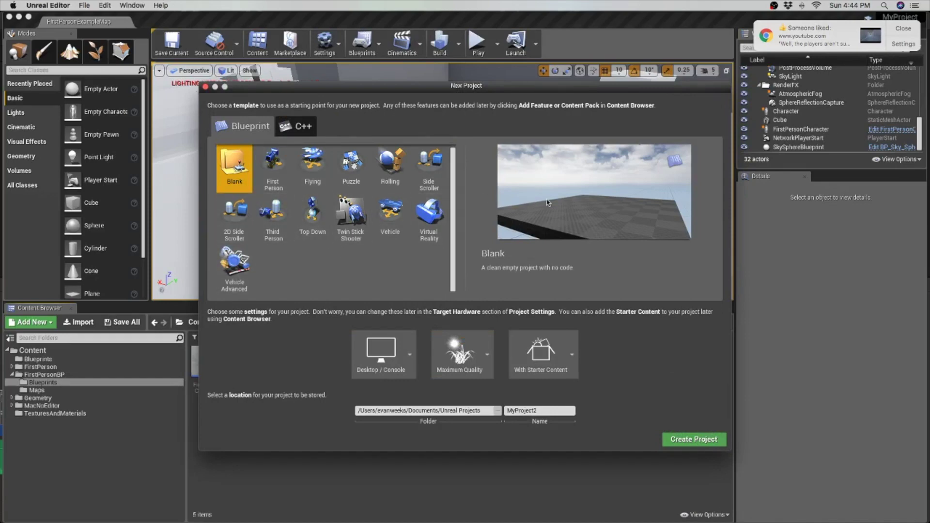
Step: Preview the Twin Stick Shooter Blueprint template, then the Top Down template
click(362, 225)
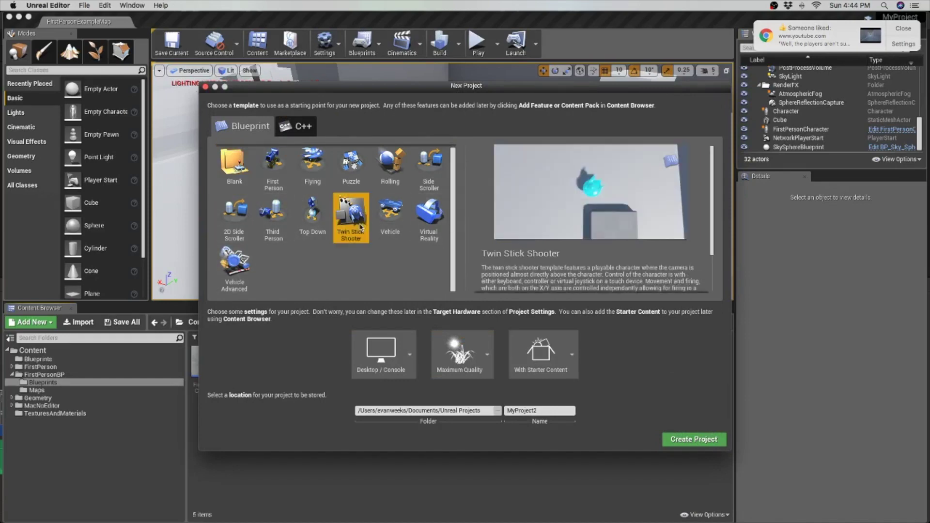
click(308, 222)
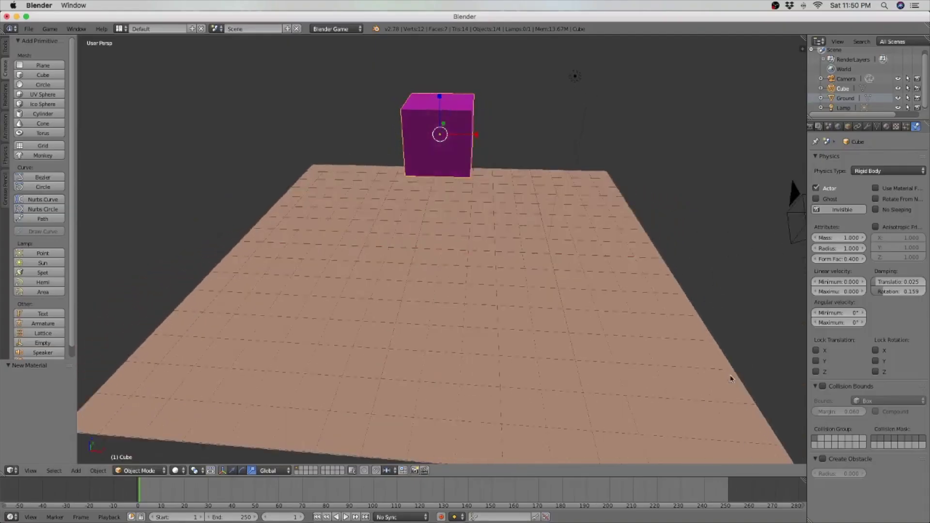
Step: Start the game engine with P so the rigid-body cube drops onto the plane, then stop it
scroll(732, 379, left, 10)
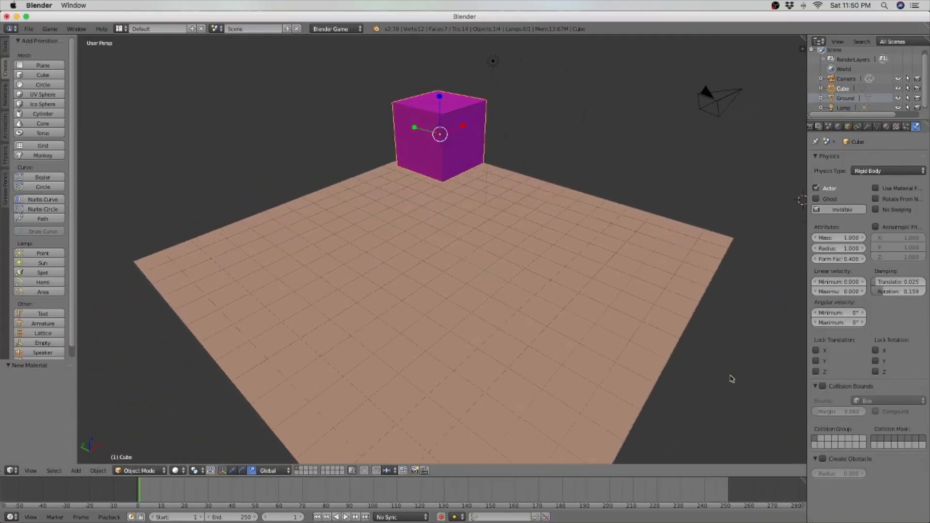
scroll(732, 379, left, 2)
key(p)
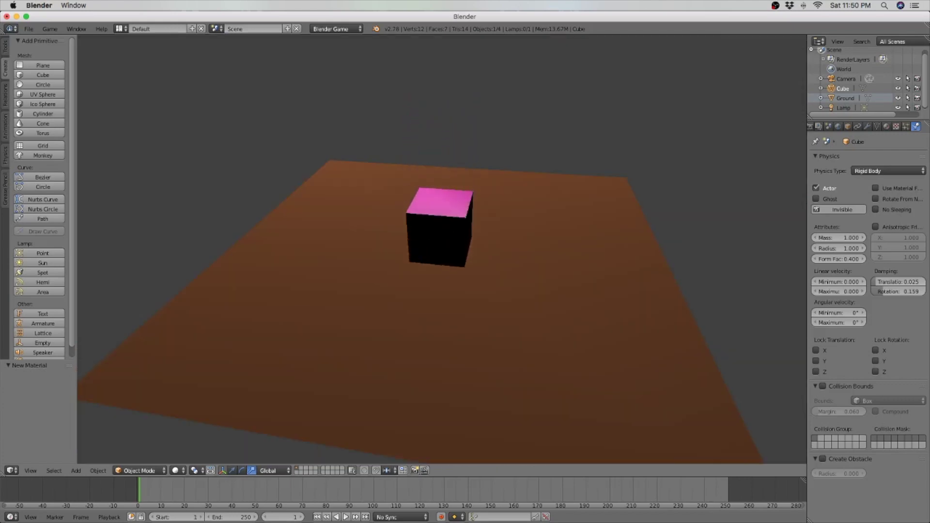
key(Escape)
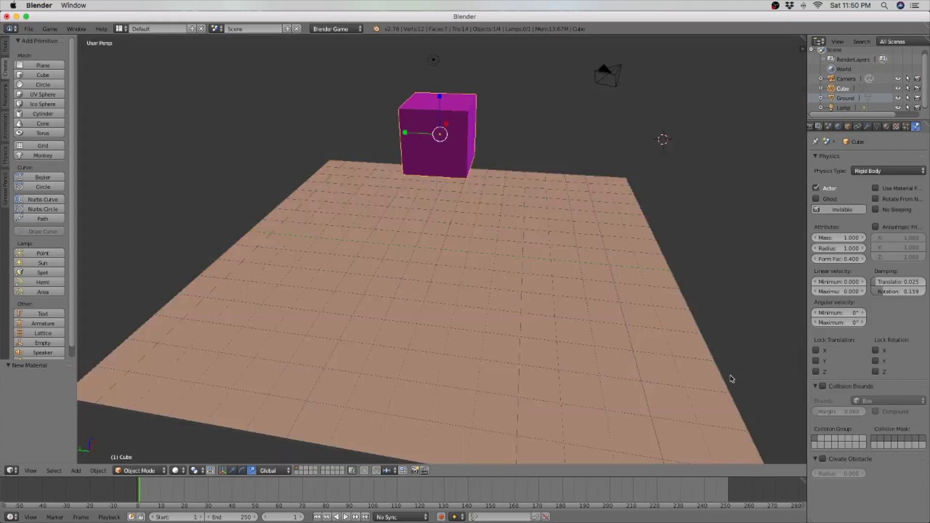
click(11, 471)
Step: Give the Cube a Keyboard sensor in the Logic Editor, then drag a Cube actor into the Unreal map
click(20, 341)
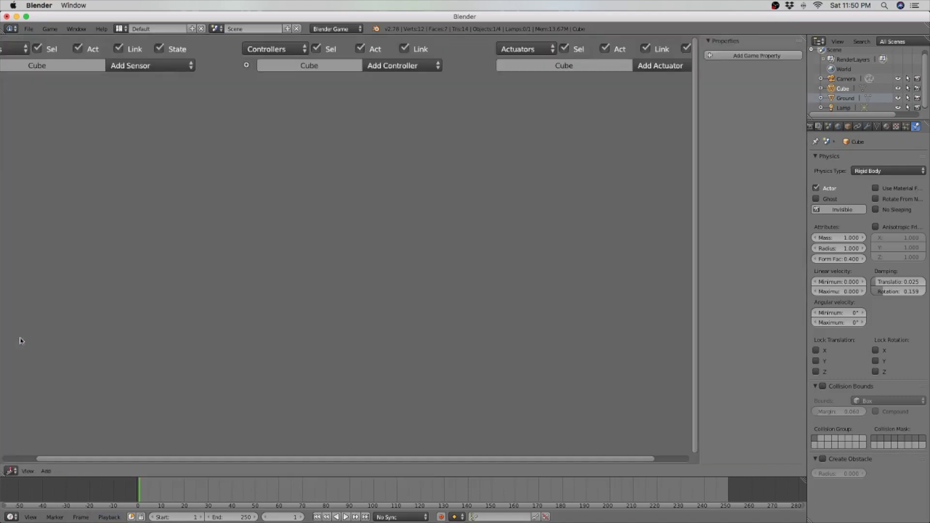
scroll(332, 151, up, 4)
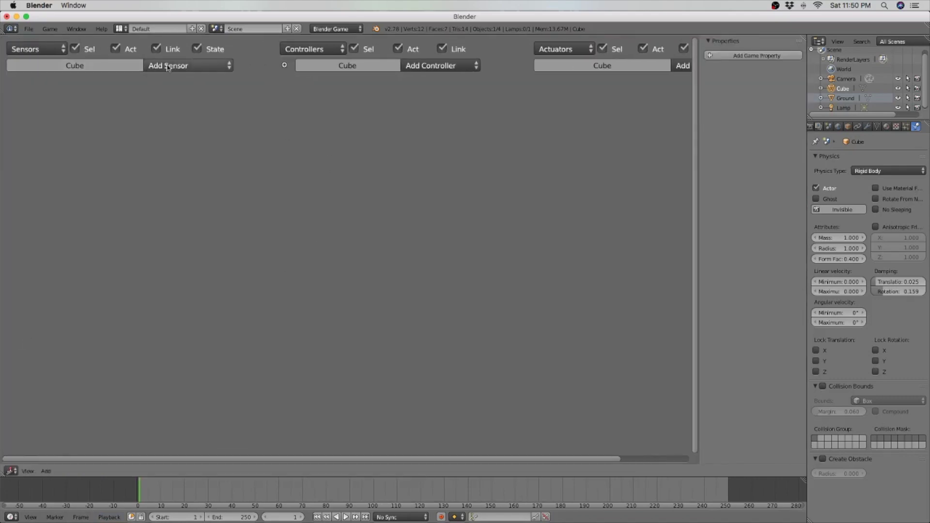
click(160, 67)
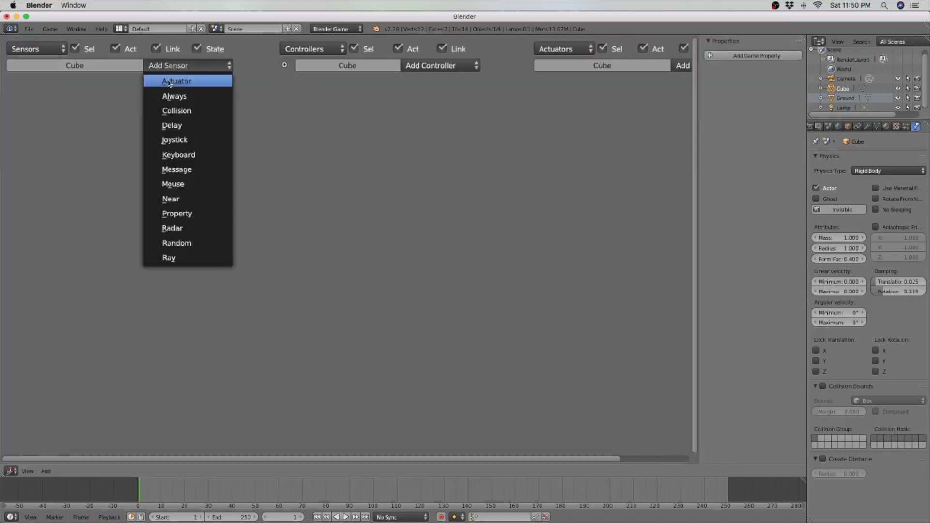
click(184, 155)
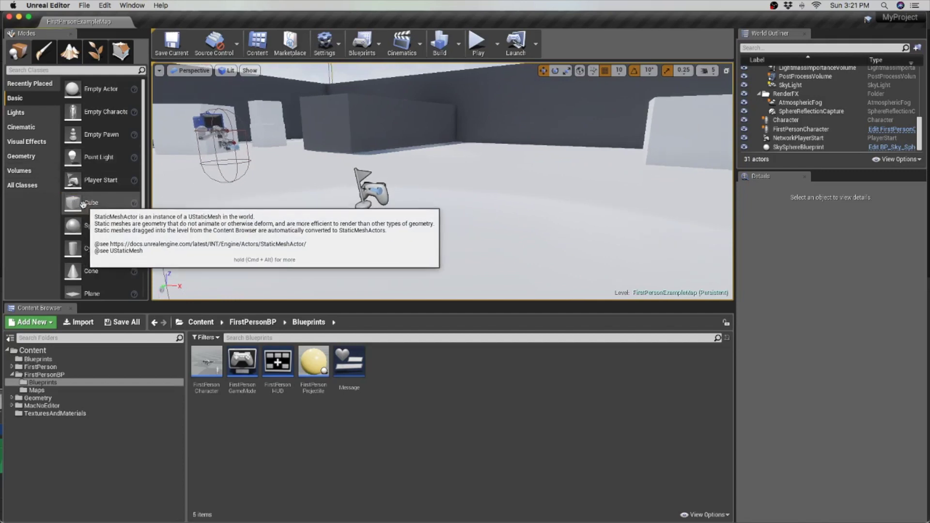
drag(97, 205, 446, 208)
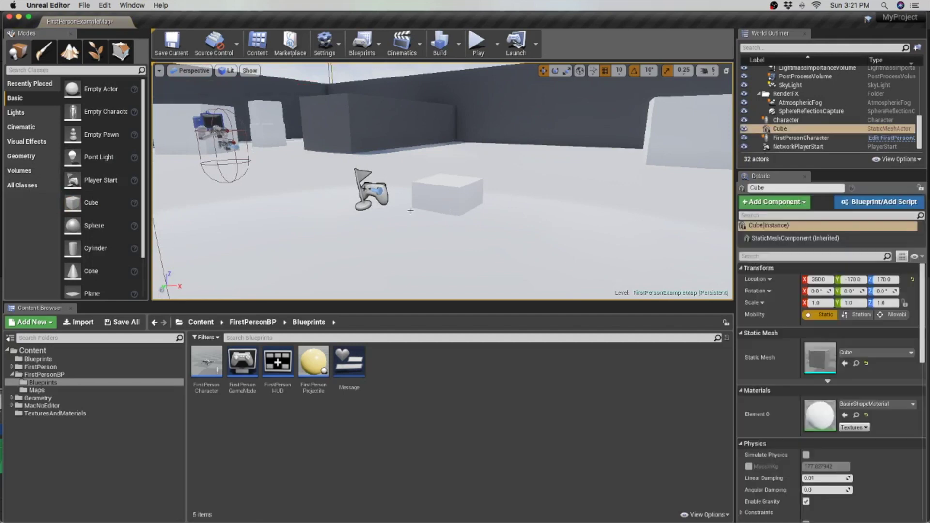